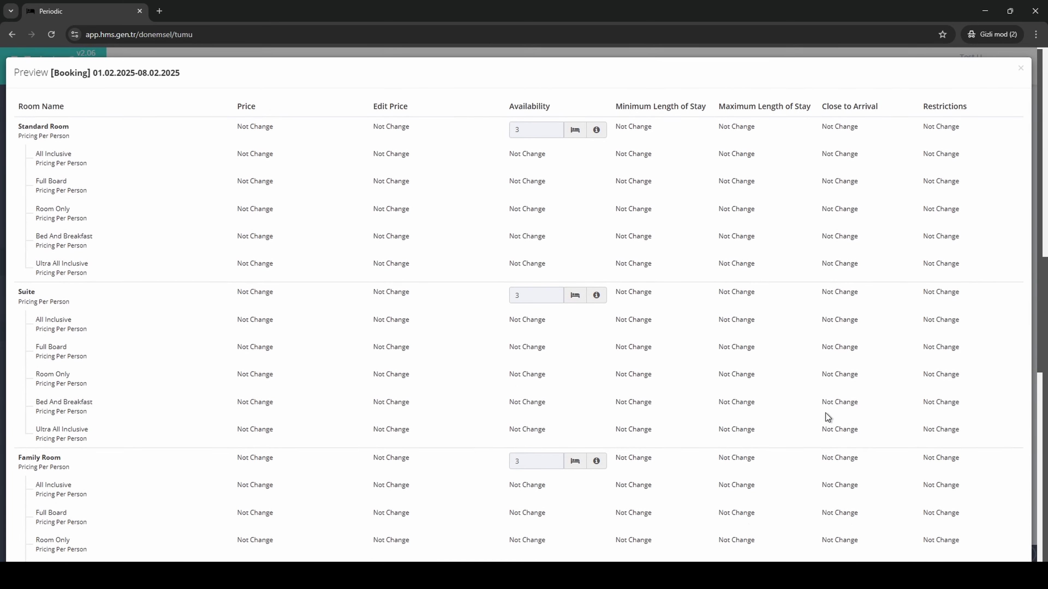
Save the previewed Booking availability update and return to the bulk update page.
scroll(909, 455, down, 6)
click(986, 527)
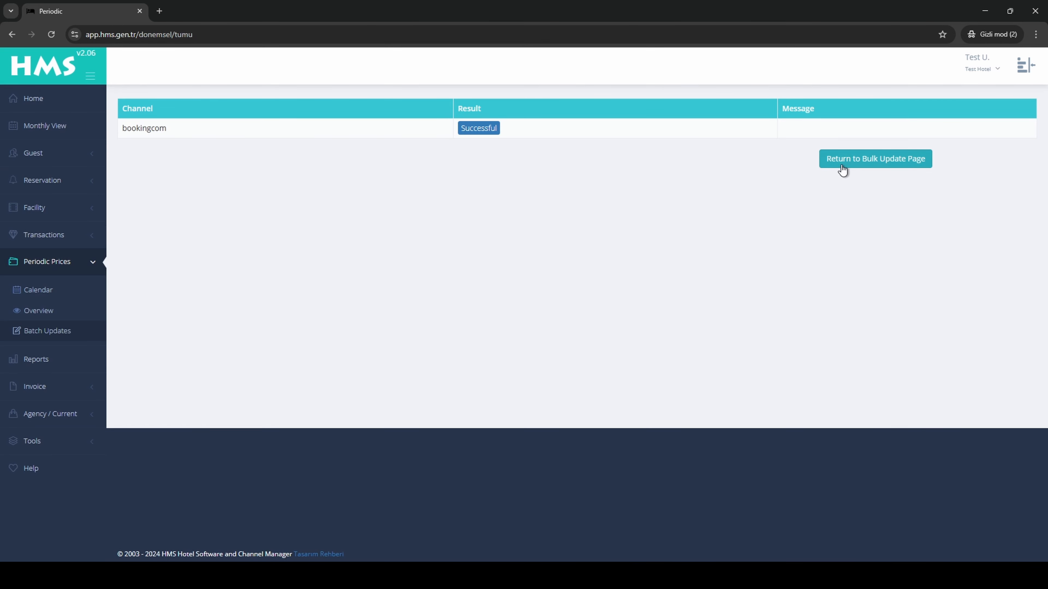
click(835, 163)
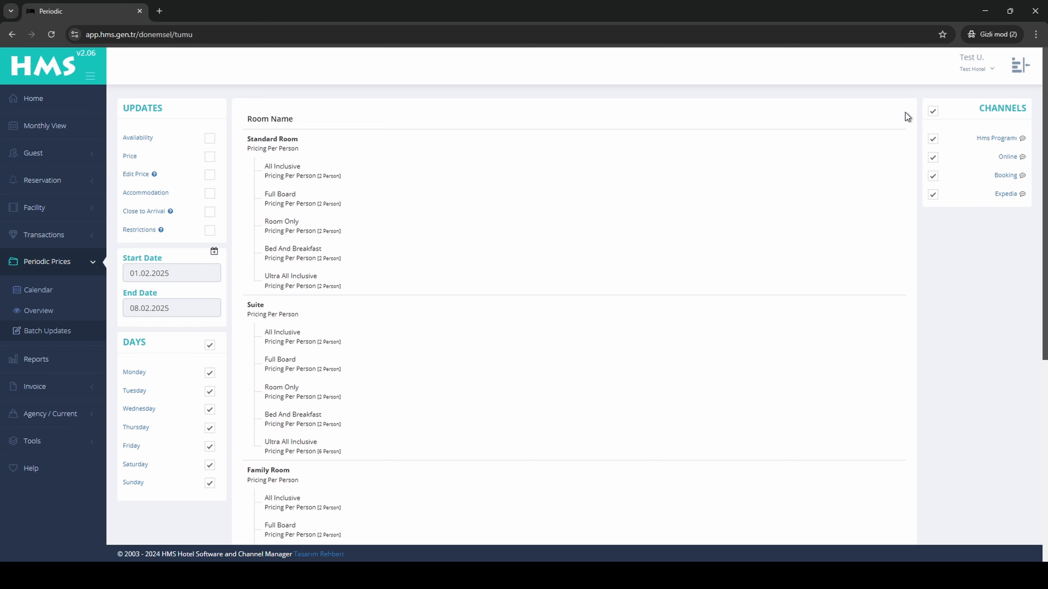
Enable the Availability update for only the Online channel and set all room types to 2 at once.
click(210, 138)
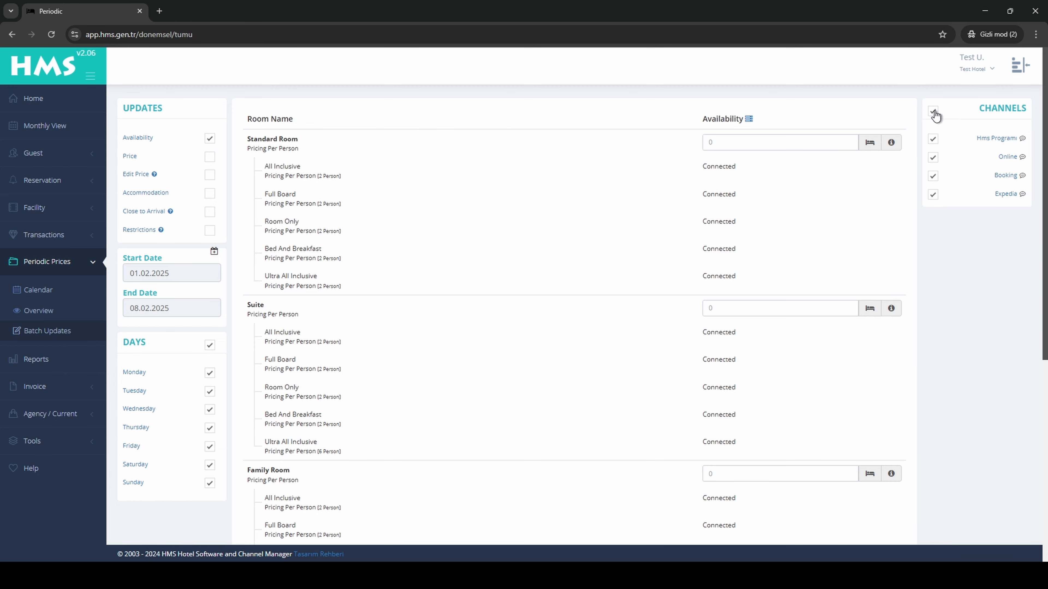
click(933, 159)
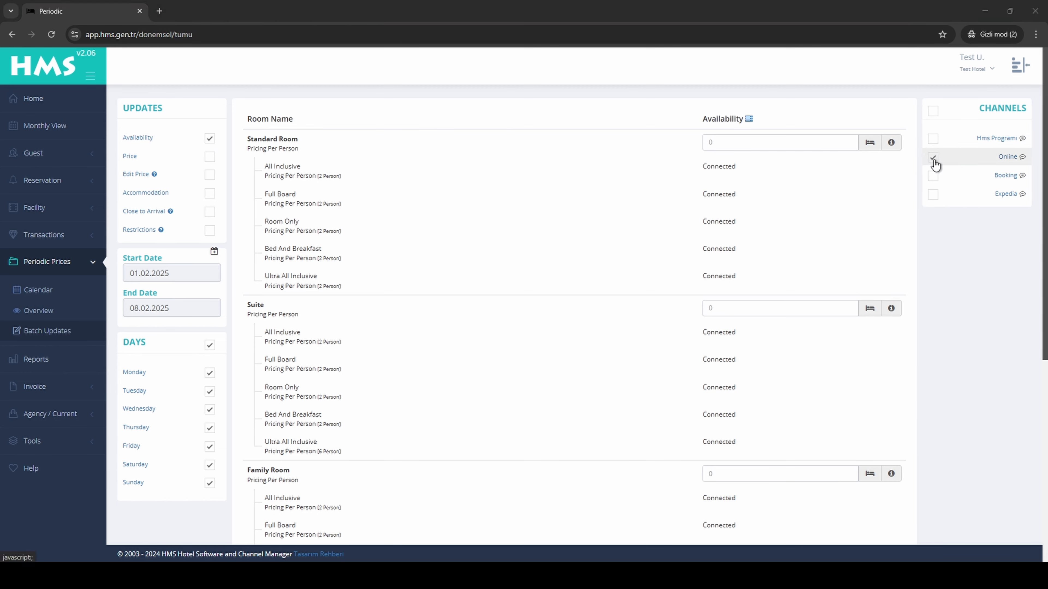
click(748, 118)
text(2)
click(889, 136)
Submit and save the Online availability update, and open the Monthly View.
scroll(367, 461, down, 8)
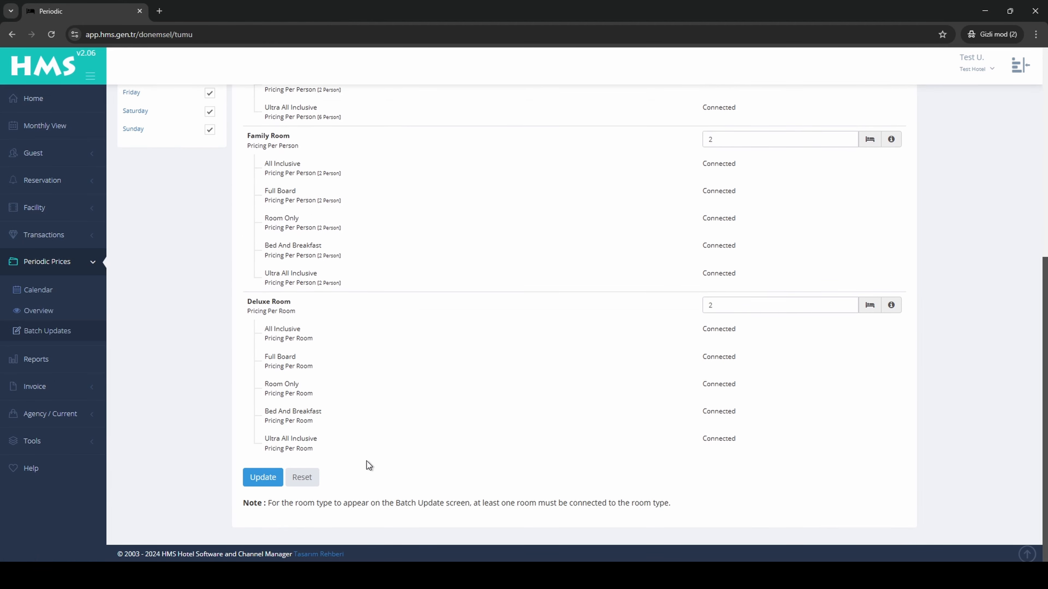
click(261, 478)
scroll(856, 458, down, 6)
click(996, 529)
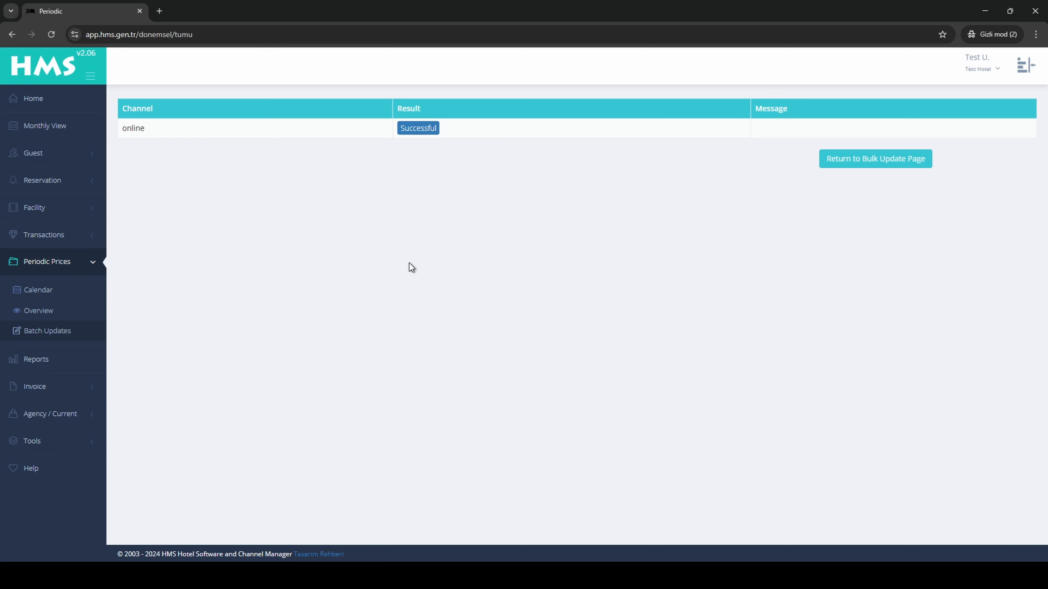
click(33, 131)
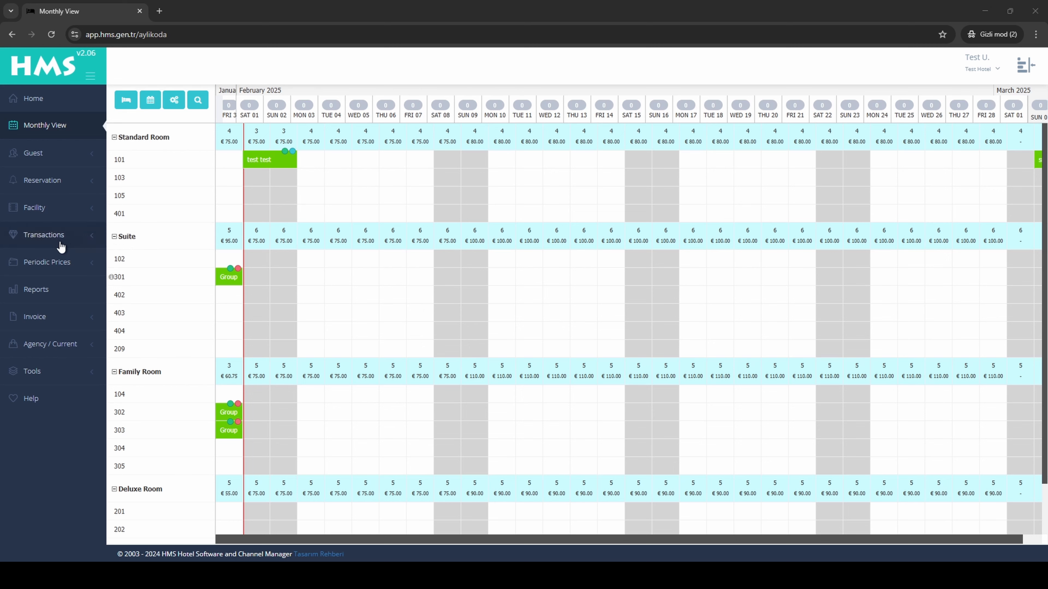
In Batch Updates, enable the Price update and apply a price of 100 EUR to all room types and board plans at once.
click(45, 264)
click(57, 335)
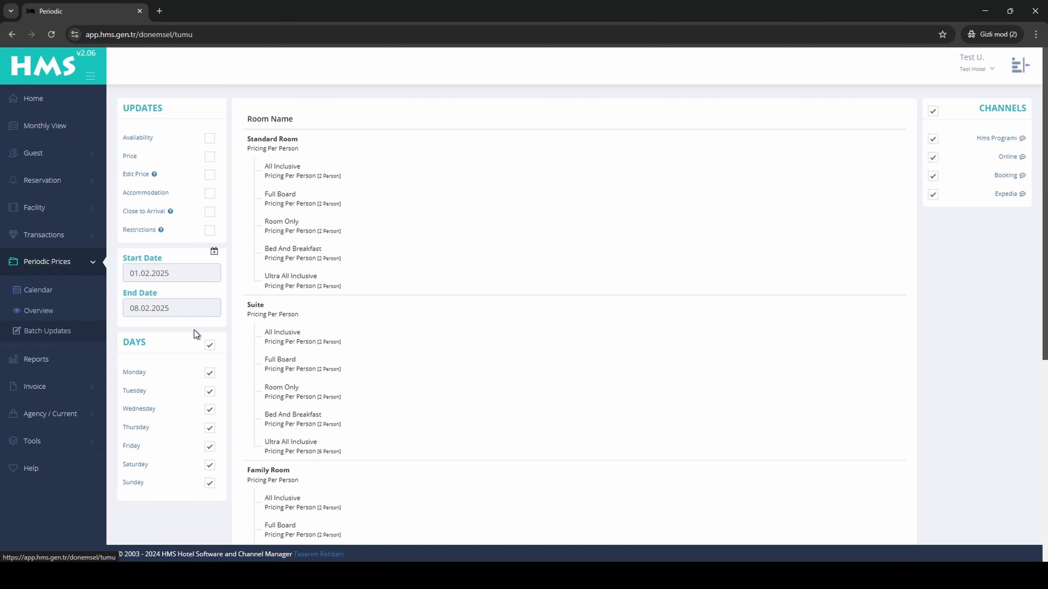
click(210, 159)
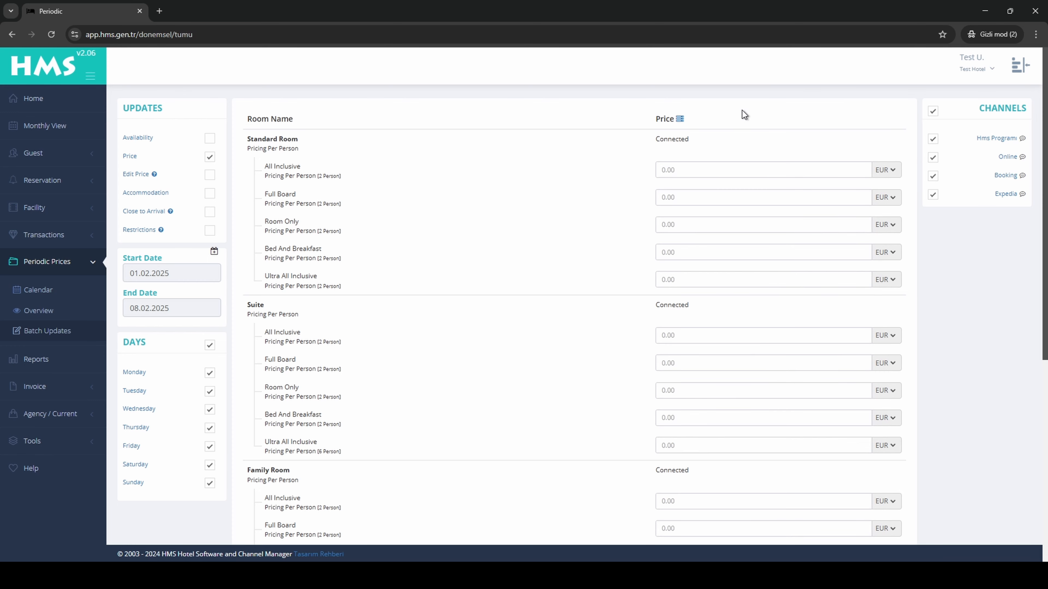
click(679, 119)
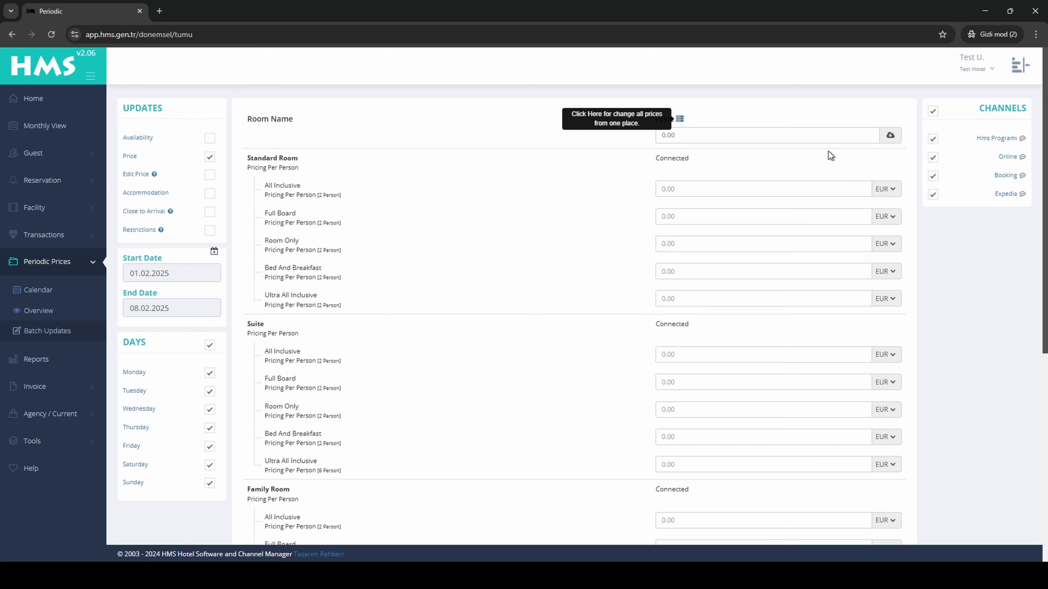
click(791, 135)
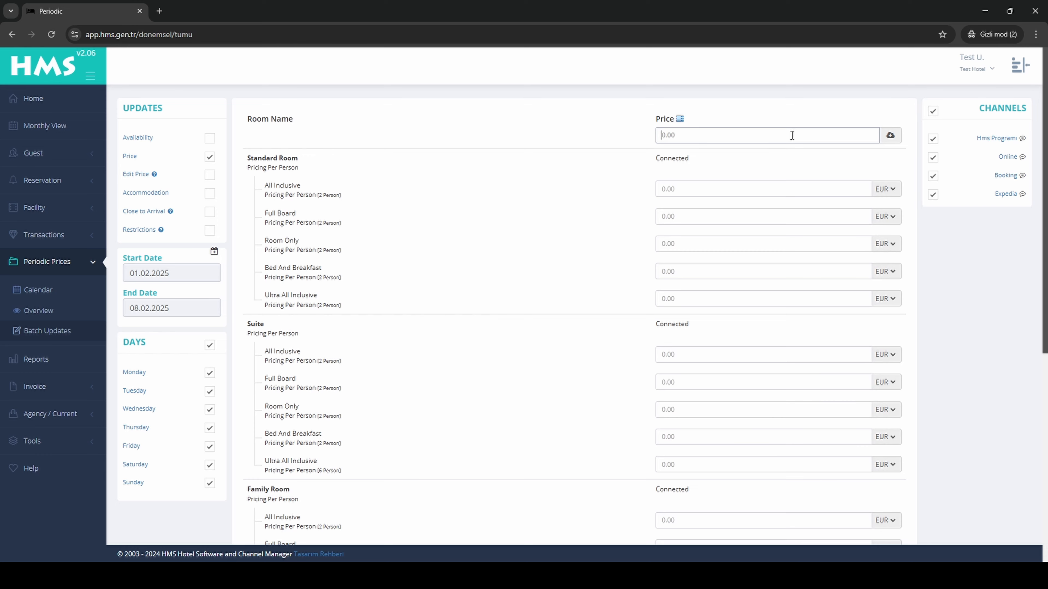
text(100)
click(894, 140)
Submit and save the price update for all channels, and return to the bulk update page.
scroll(916, 275, down, 4)
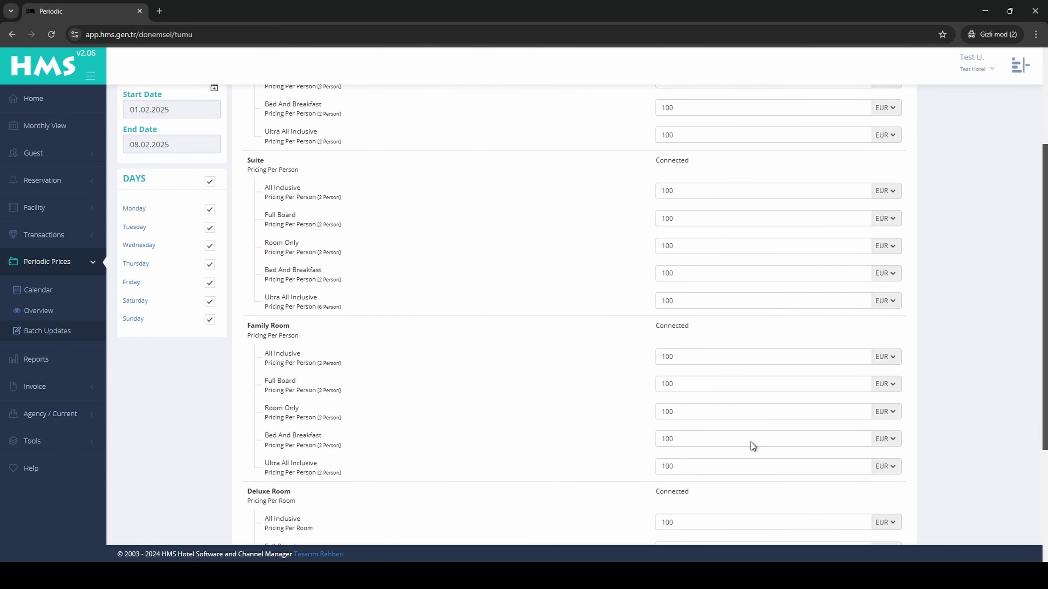
scroll(488, 532, down, 5)
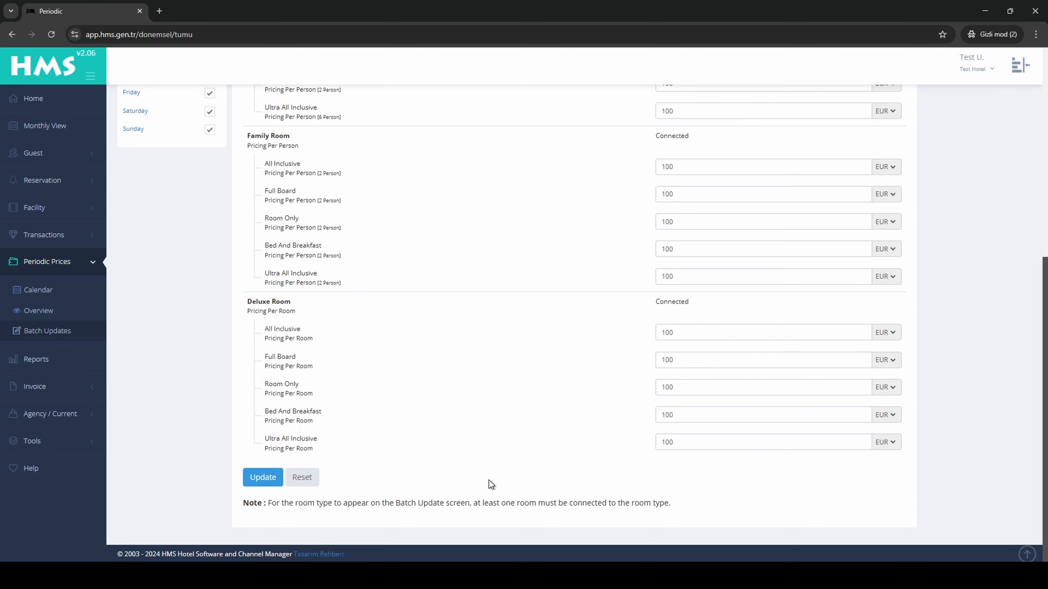
click(262, 477)
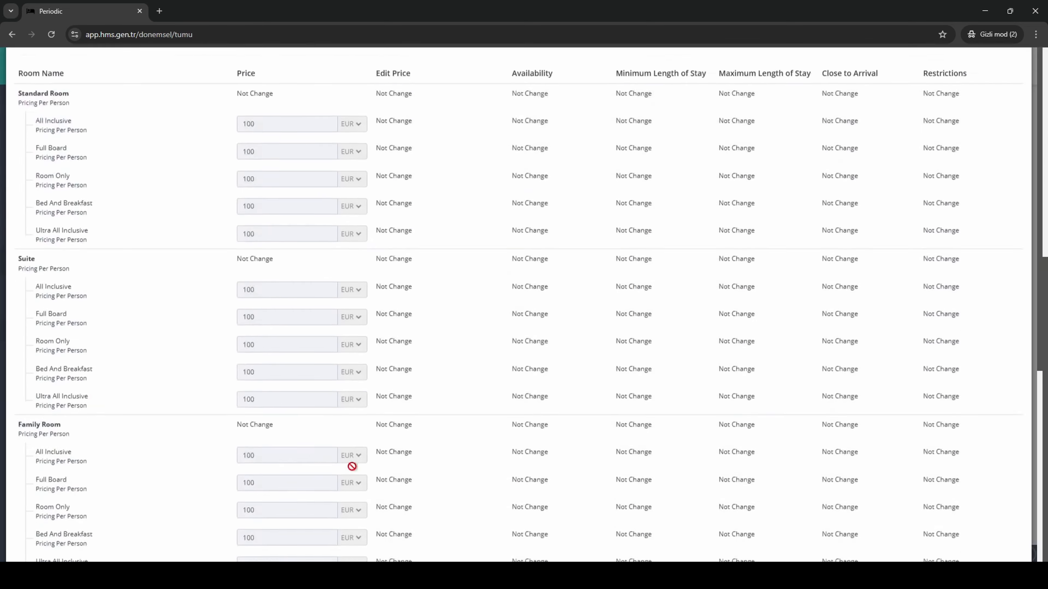
scroll(810, 392, down, 8)
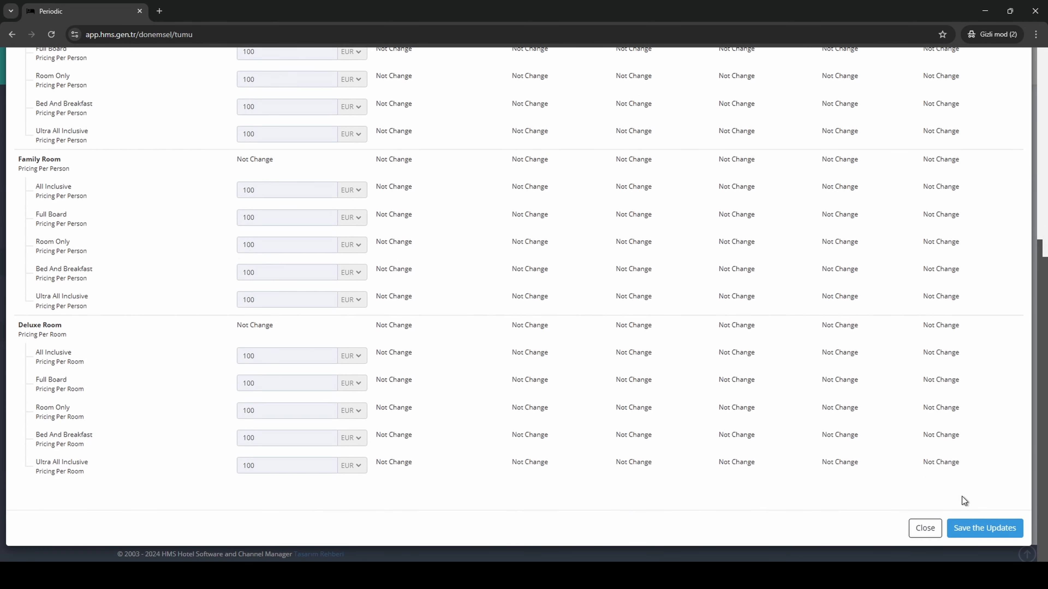
click(982, 528)
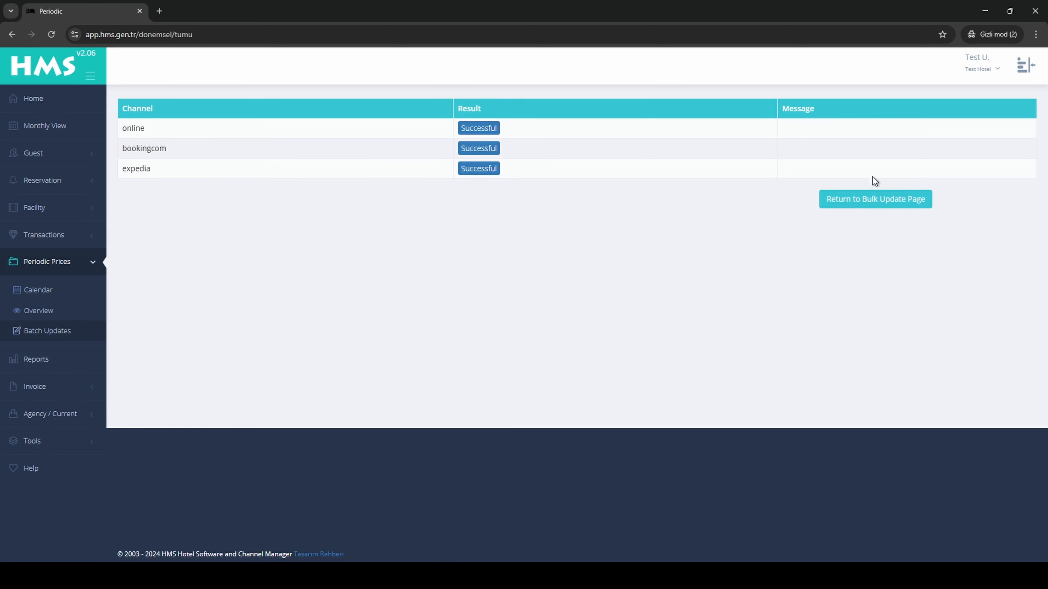
click(862, 205)
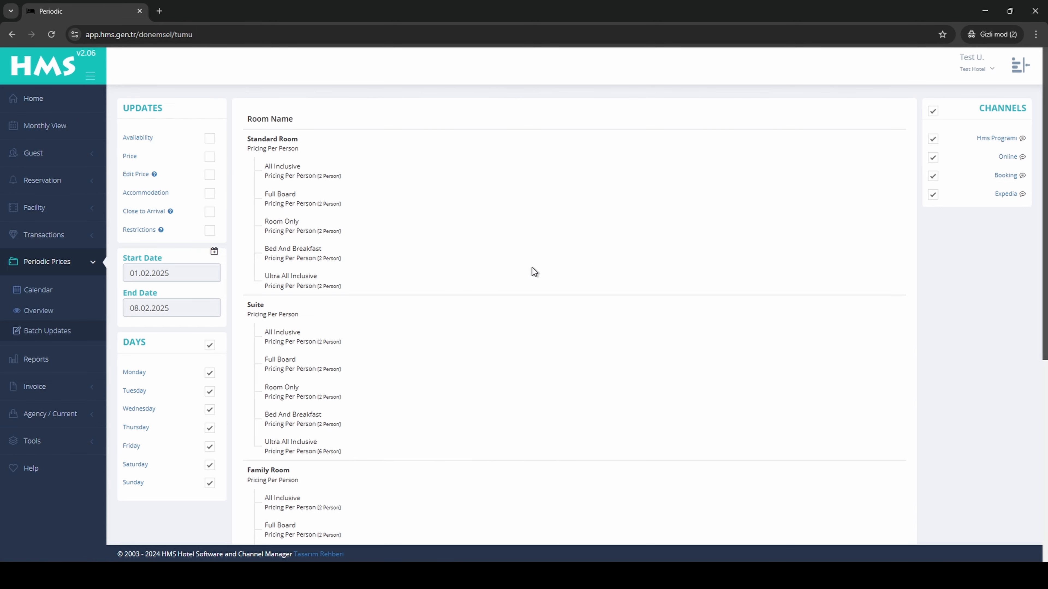
Enable the Edit Price update and set the Standard Room's All Inclusive adjustment to +10 %.
click(209, 176)
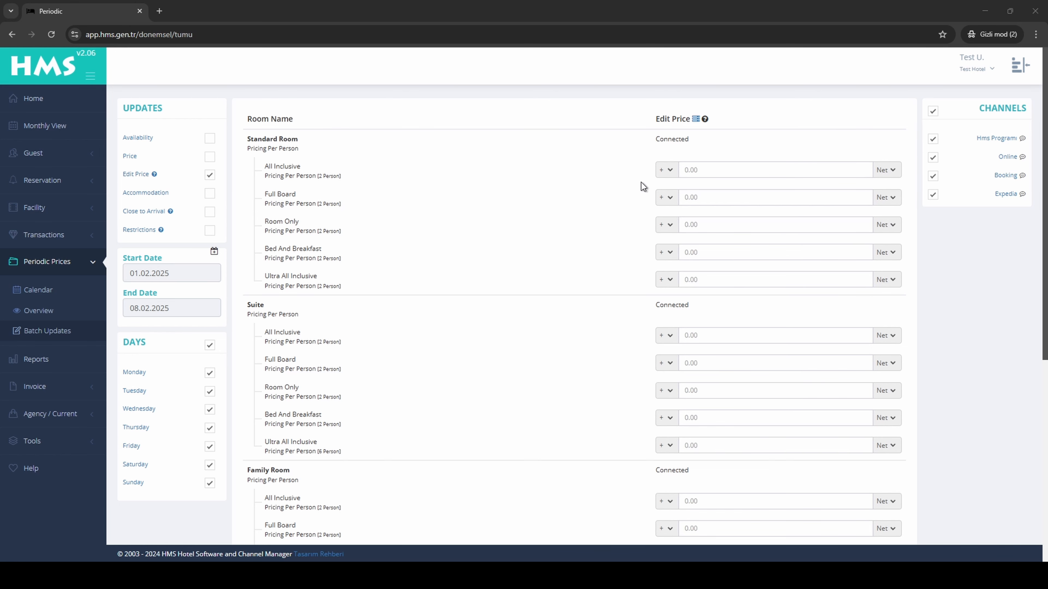
click(885, 170)
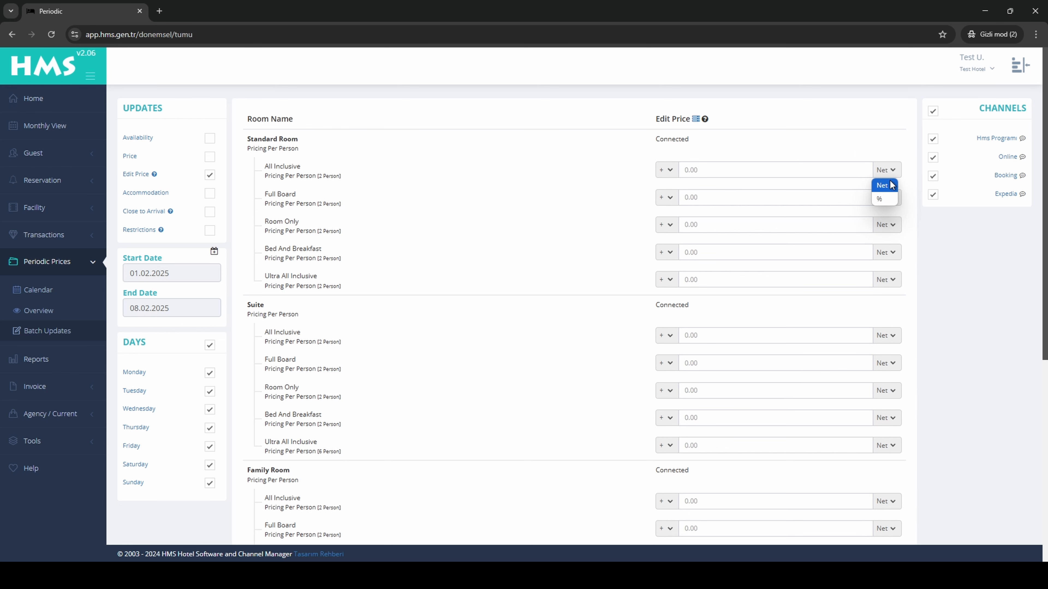
click(853, 139)
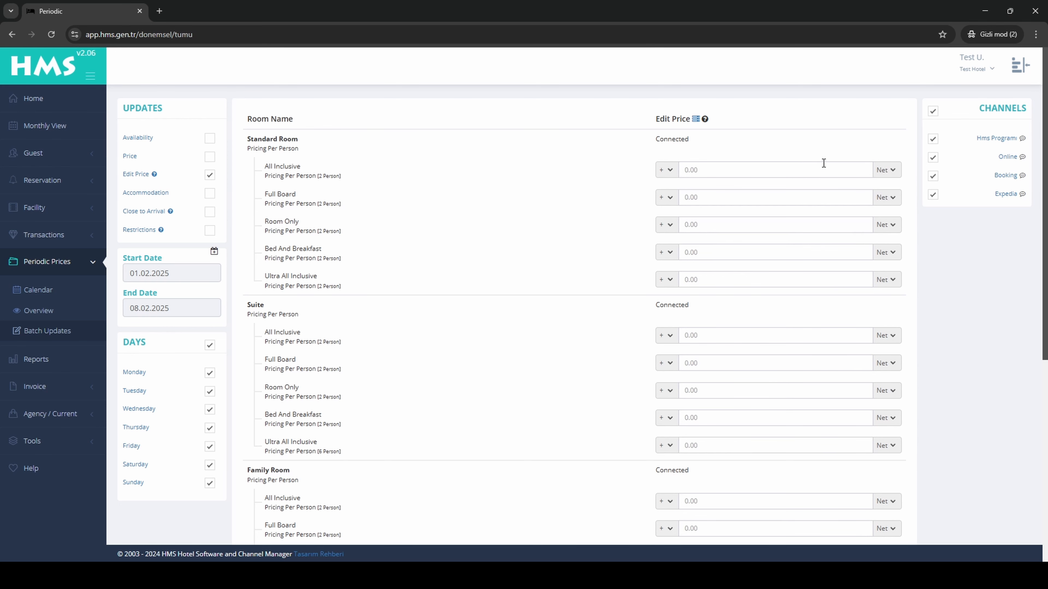
click(815, 172)
text(10)
click(886, 171)
click(883, 201)
Set the Suite's All Inclusive price adjustment to +10 Net.
scroll(845, 270, down, 1)
click(785, 281)
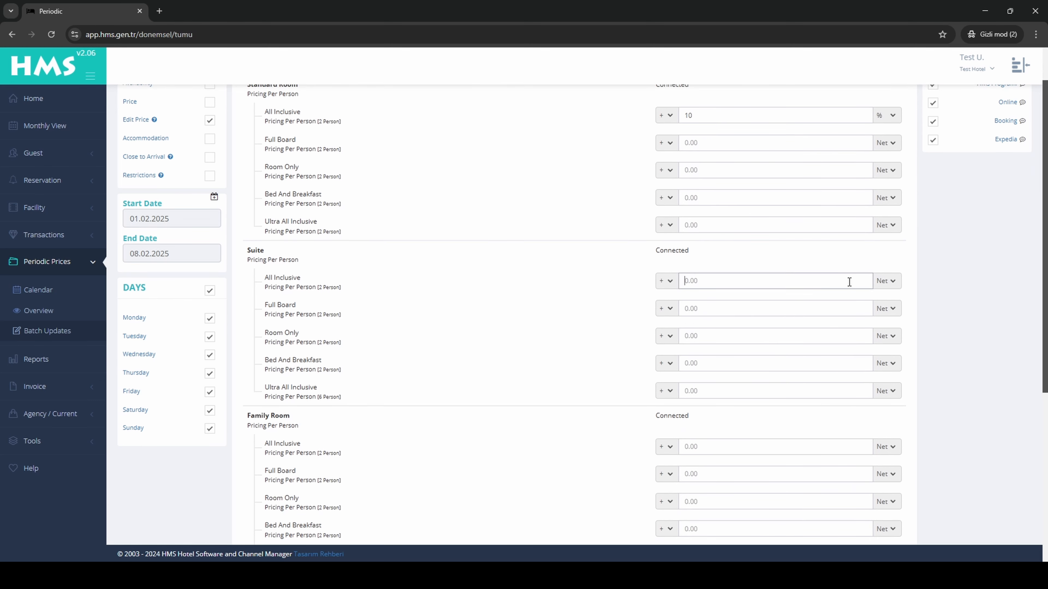
text(10)
Set the Family Room's All Inclusive price adjustment to -10 %.
scroll(832, 290, down, 3)
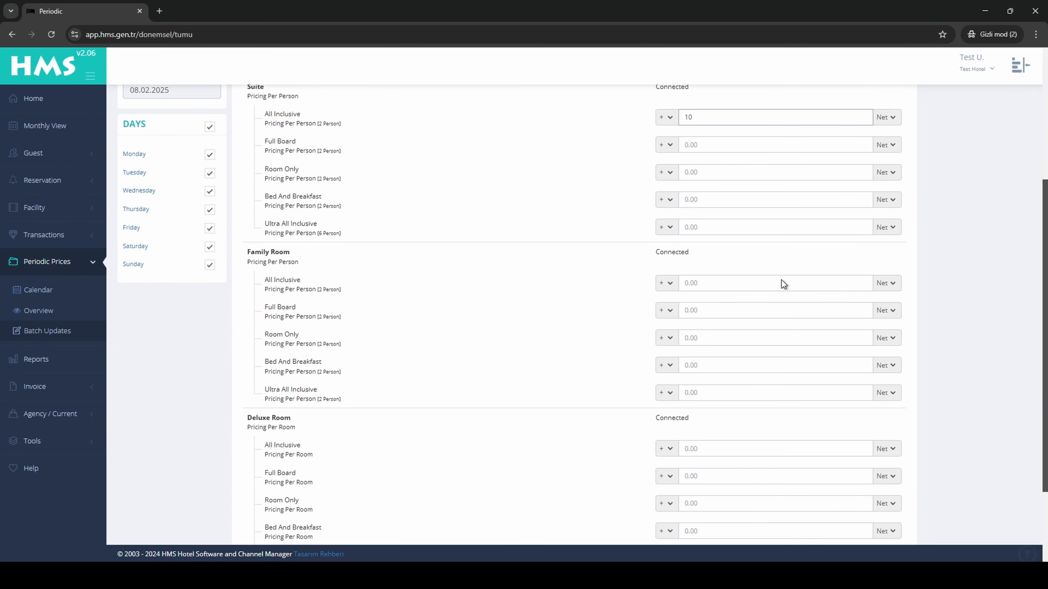
click(781, 283)
text(10)
click(660, 283)
click(661, 312)
click(886, 283)
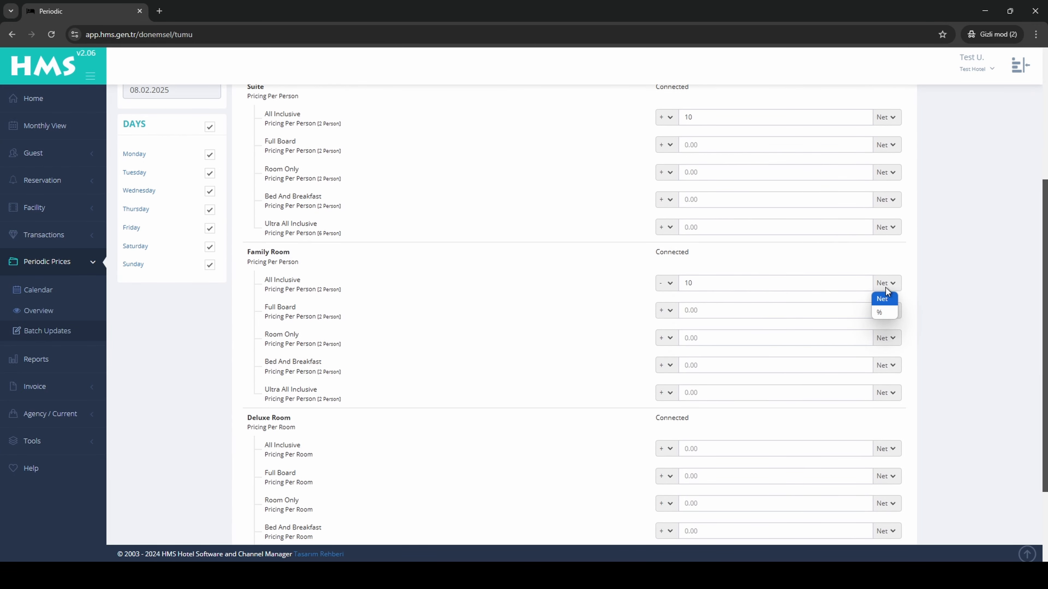
click(887, 313)
Set the Deluxe Room's All Inclusive price adjustment to -10 Net.
scroll(929, 314, down, 1)
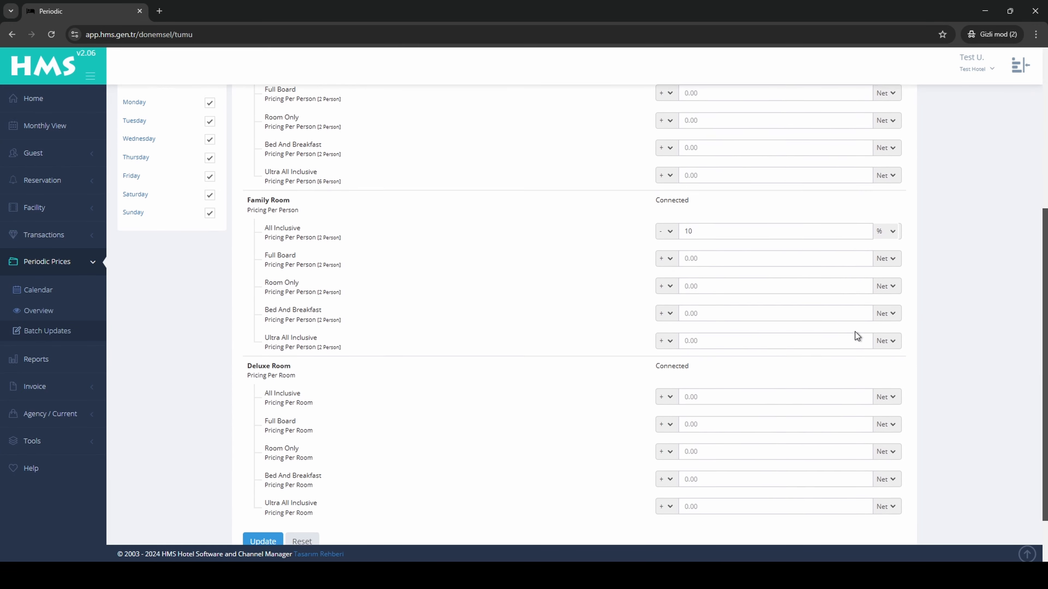
click(748, 396)
text(10)
click(665, 394)
click(661, 423)
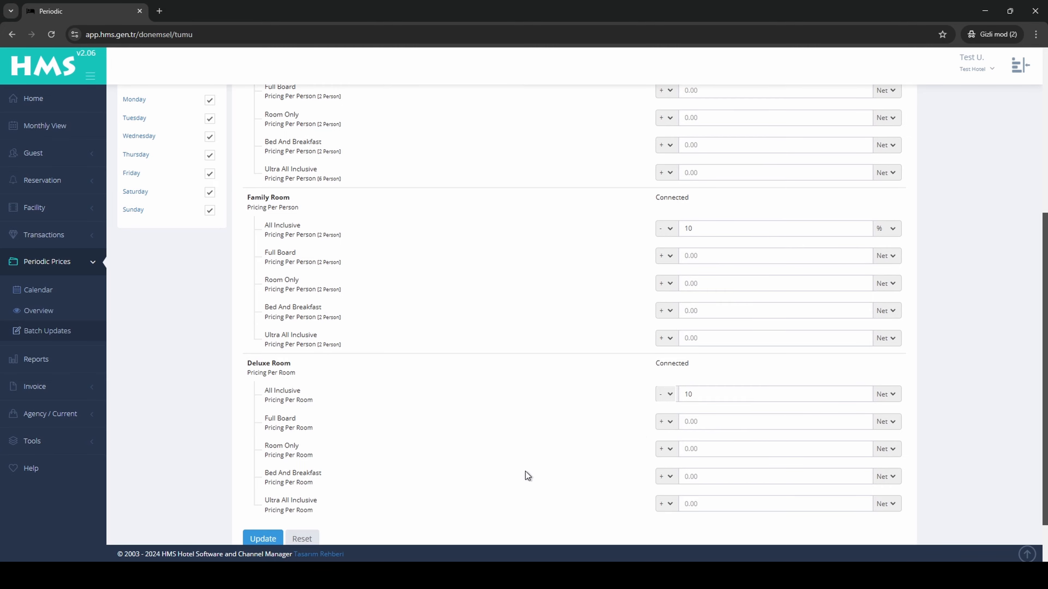
Submit and save the price adjustments for all channels, and return to the bulk update page.
click(263, 538)
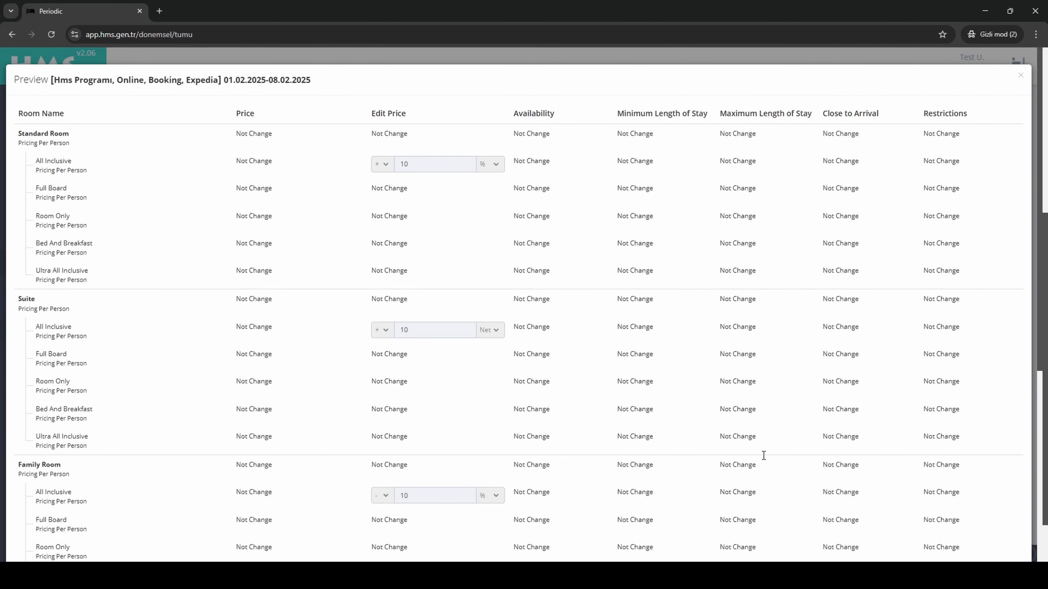
scroll(912, 385, down, 10)
click(978, 530)
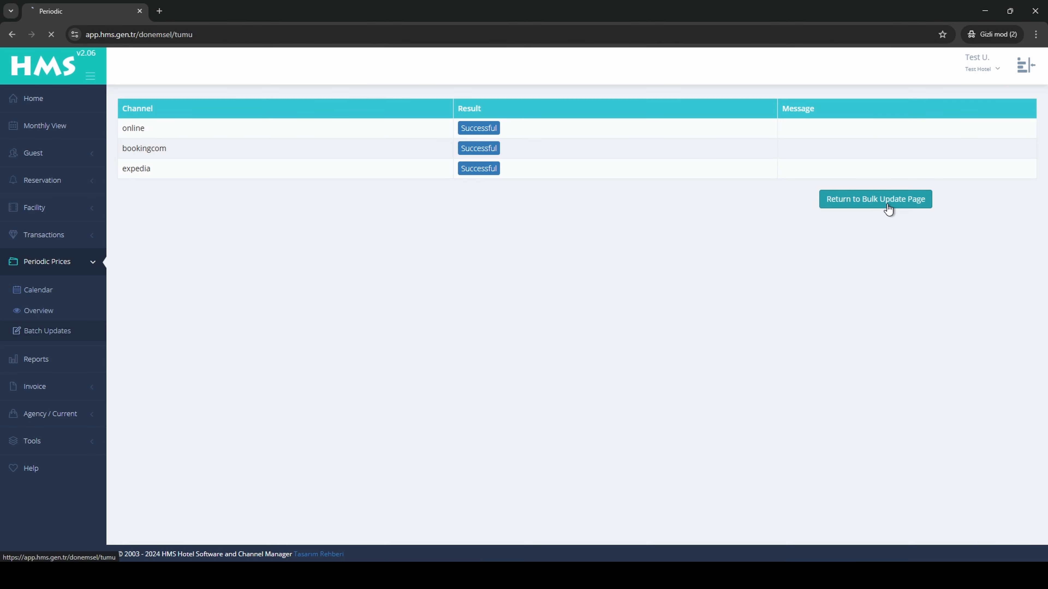
click(886, 202)
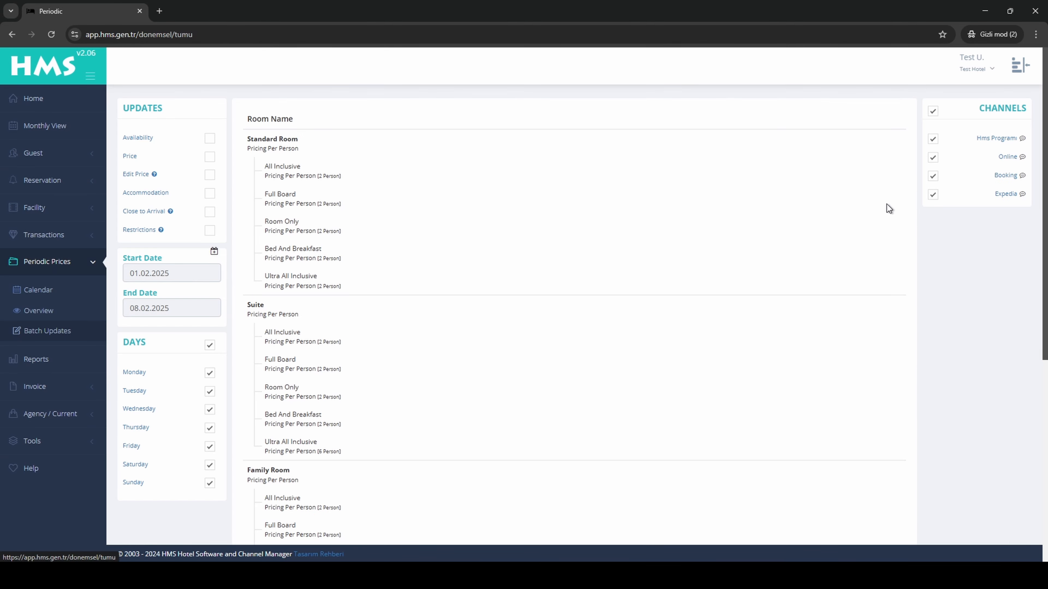
Enable the Accommodation update and set the minimum length of stay to 2 for Standard Room and for Suite Room Only.
click(209, 195)
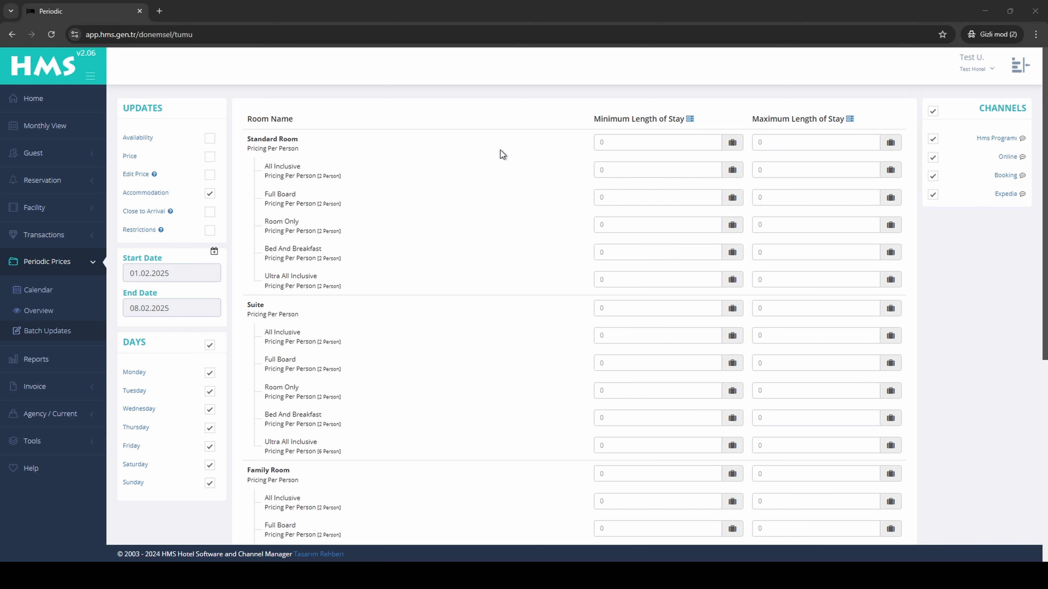
click(619, 142)
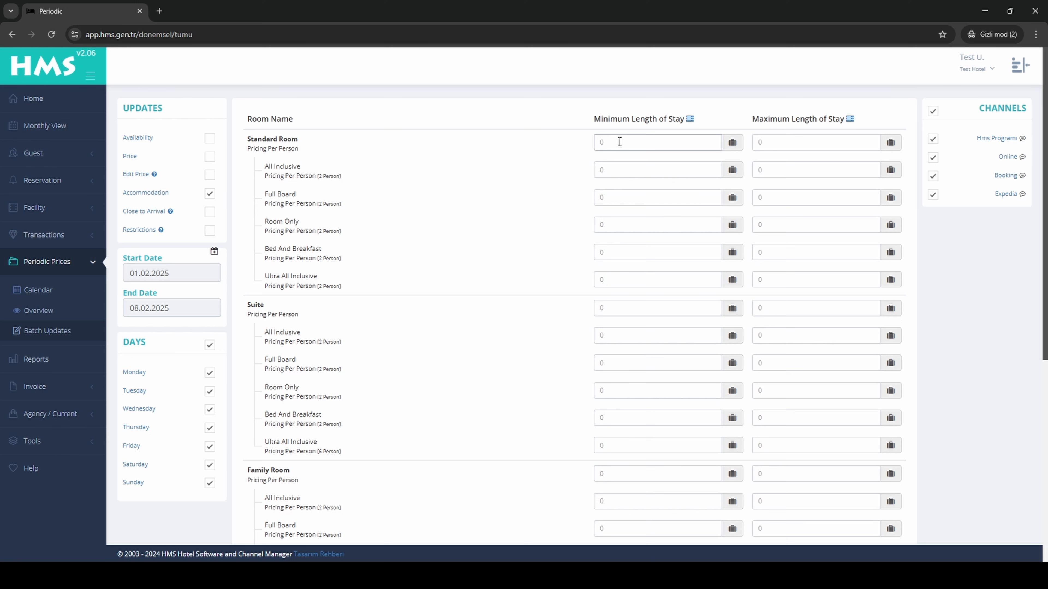
text(2)
click(622, 387)
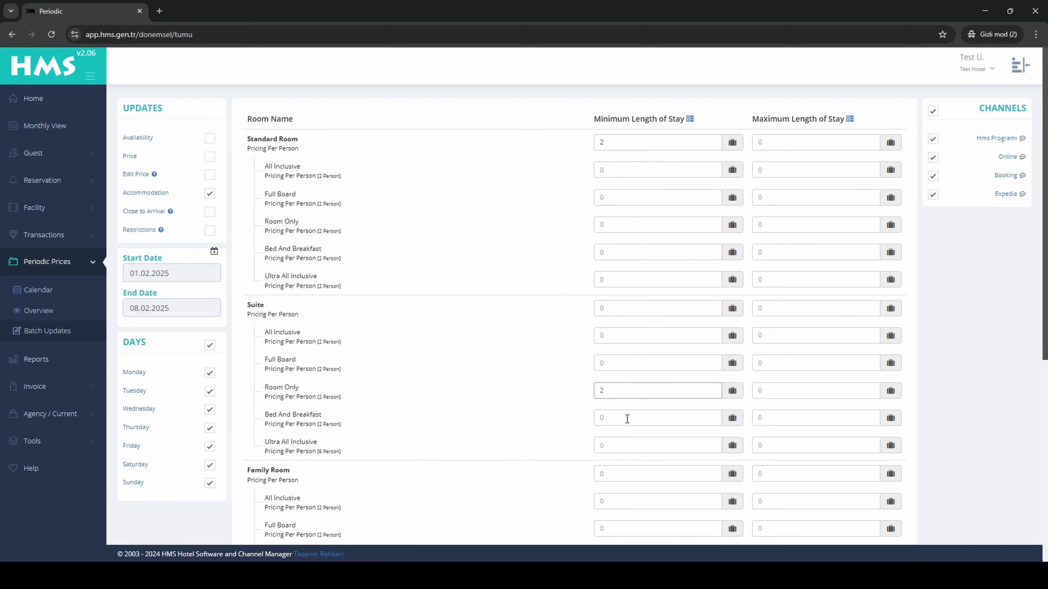
Submit and save the minimum length of stay update, and return to the bulk update page.
scroll(614, 367, down, 6)
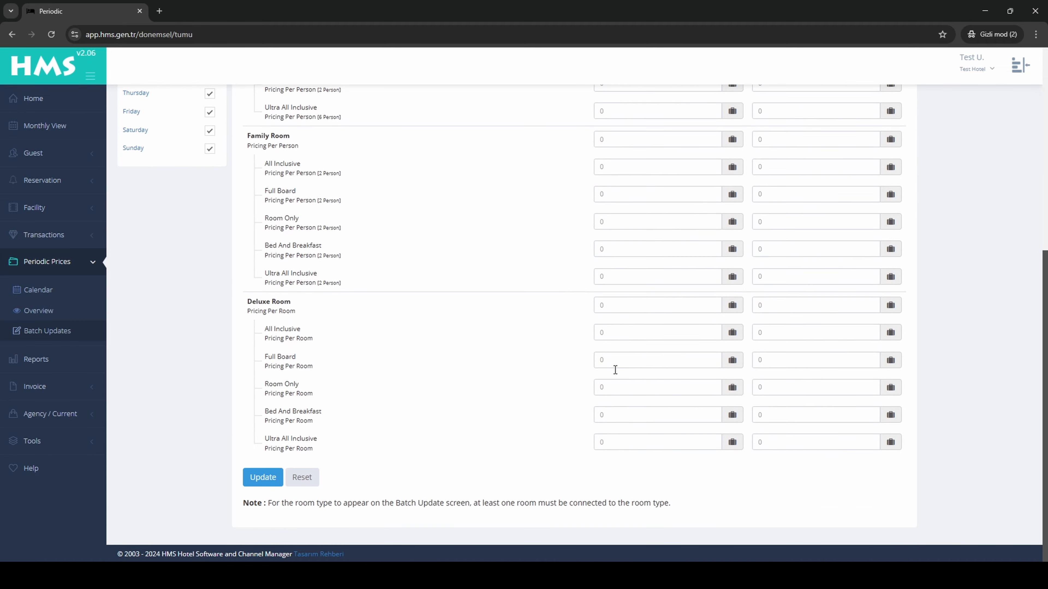
click(268, 478)
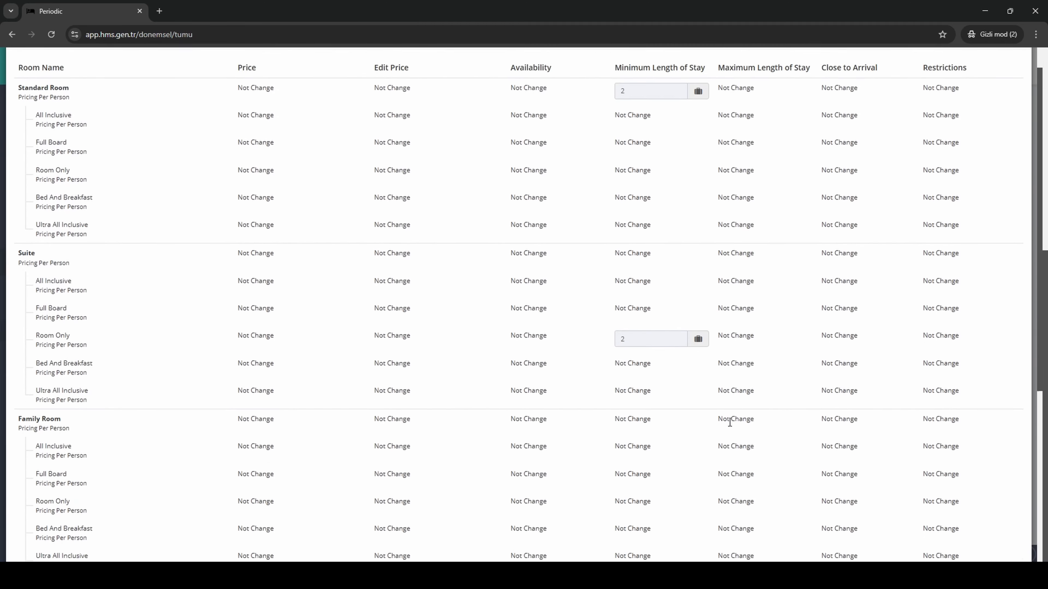
scroll(727, 417, down, 8)
click(1004, 532)
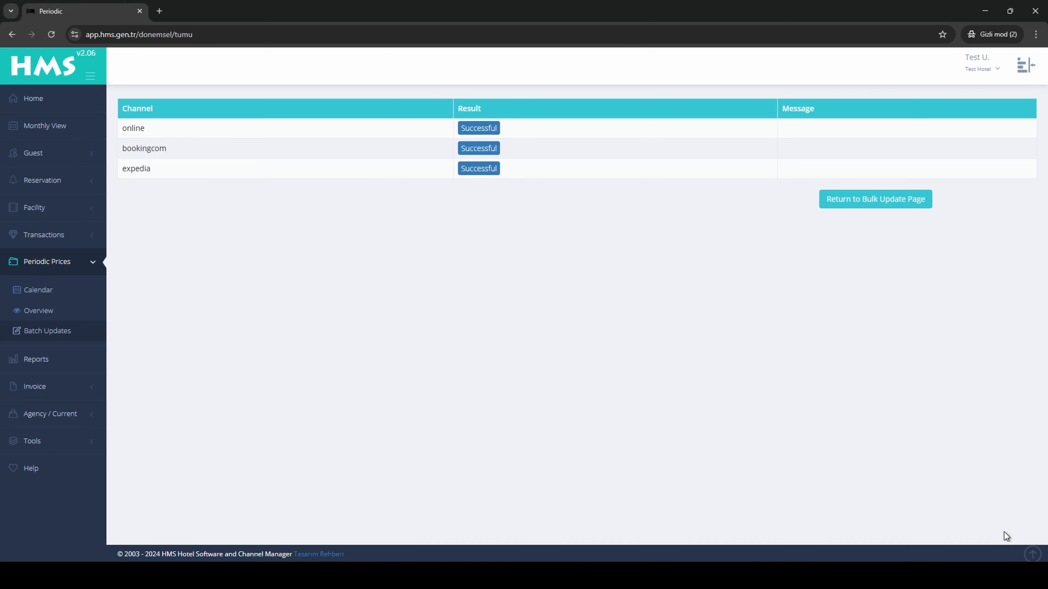
click(882, 199)
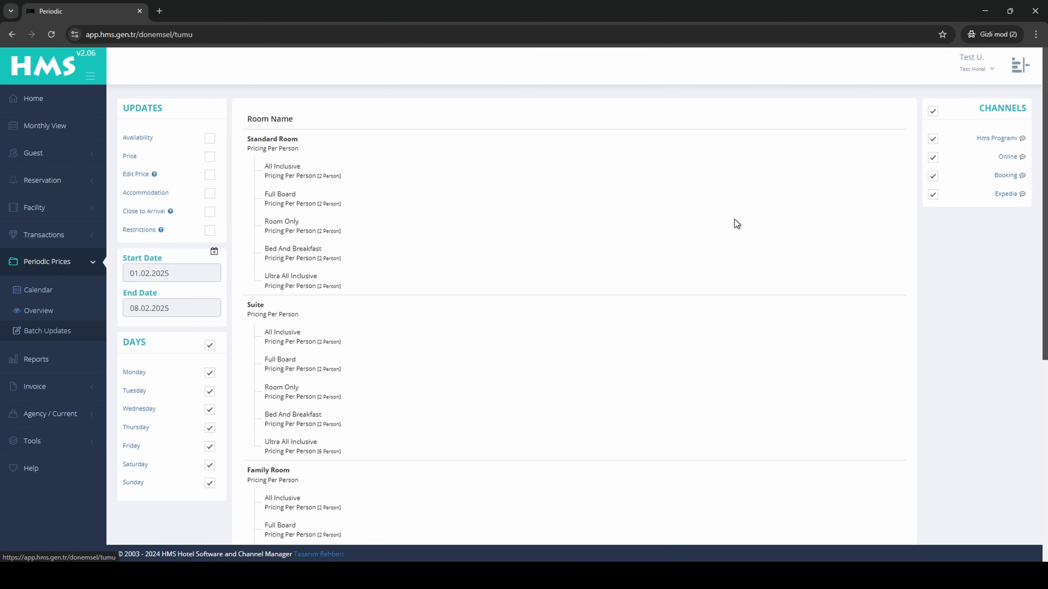
Try a Close to Arrival update with a value of 3 for Standard Room, and switch that update off.
click(210, 215)
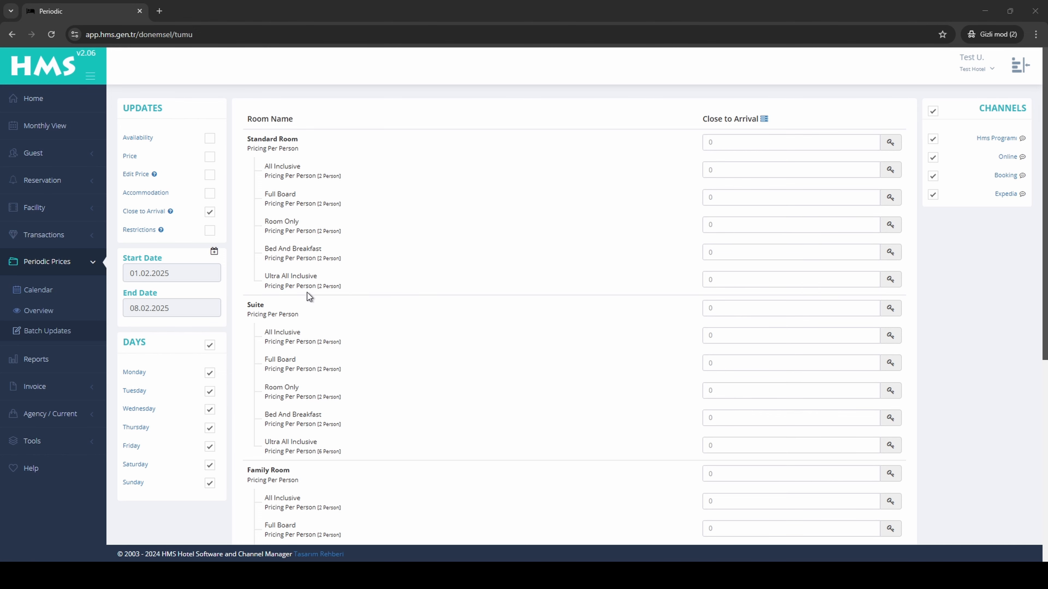
click(760, 141)
text(3)
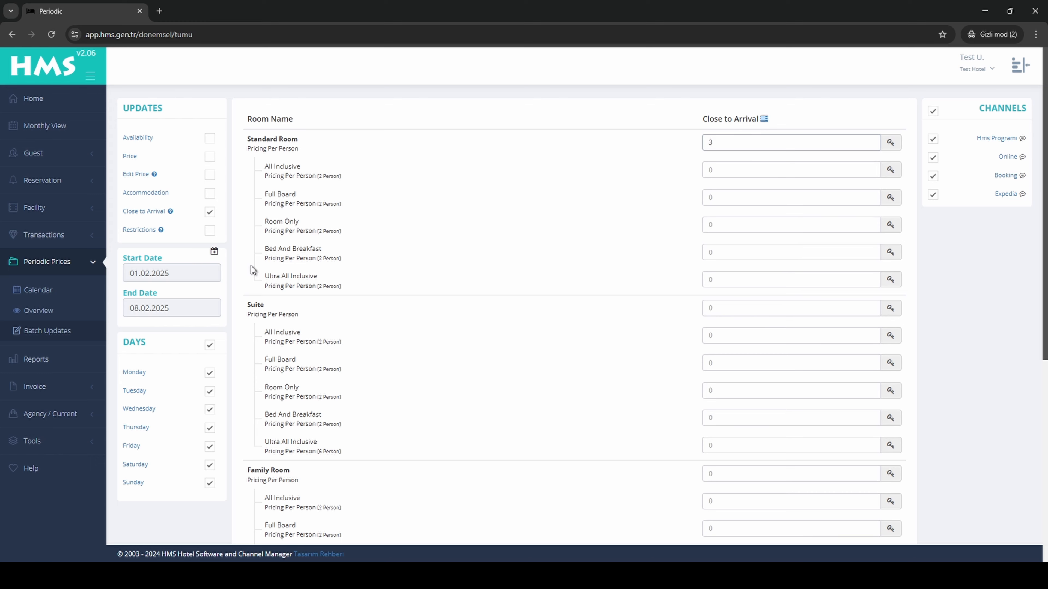
click(210, 212)
Enable the Restrictions update and set the Standard Room's Room Only rate to Close to Sell.
click(209, 230)
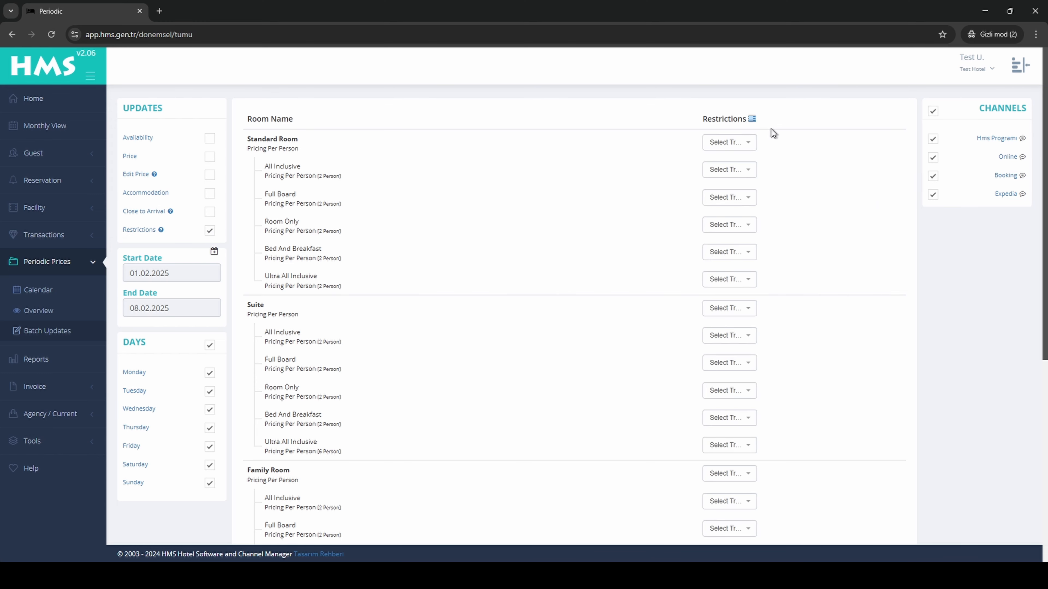
click(743, 142)
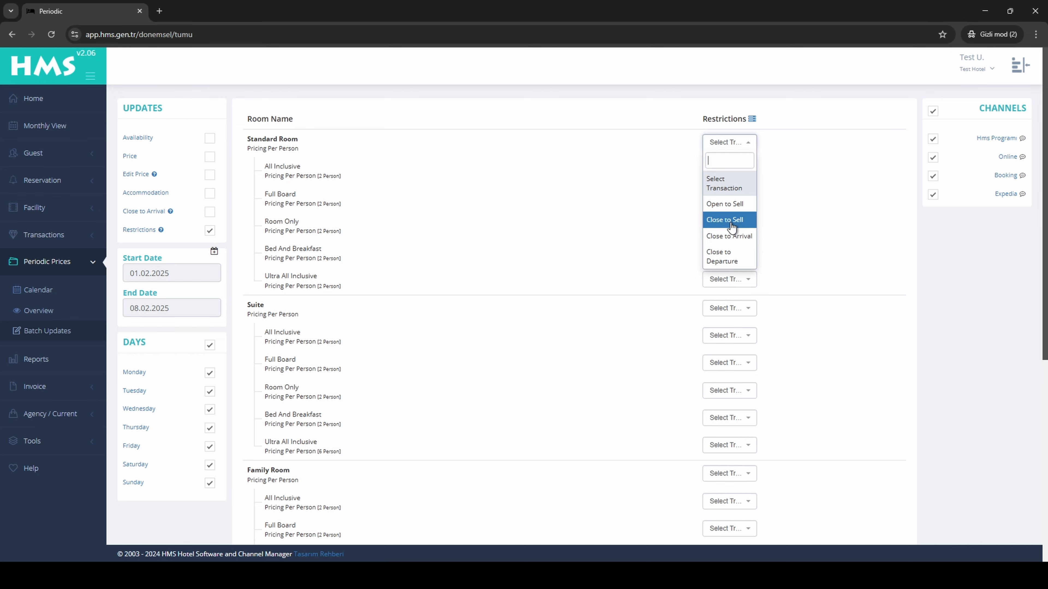
click(809, 219)
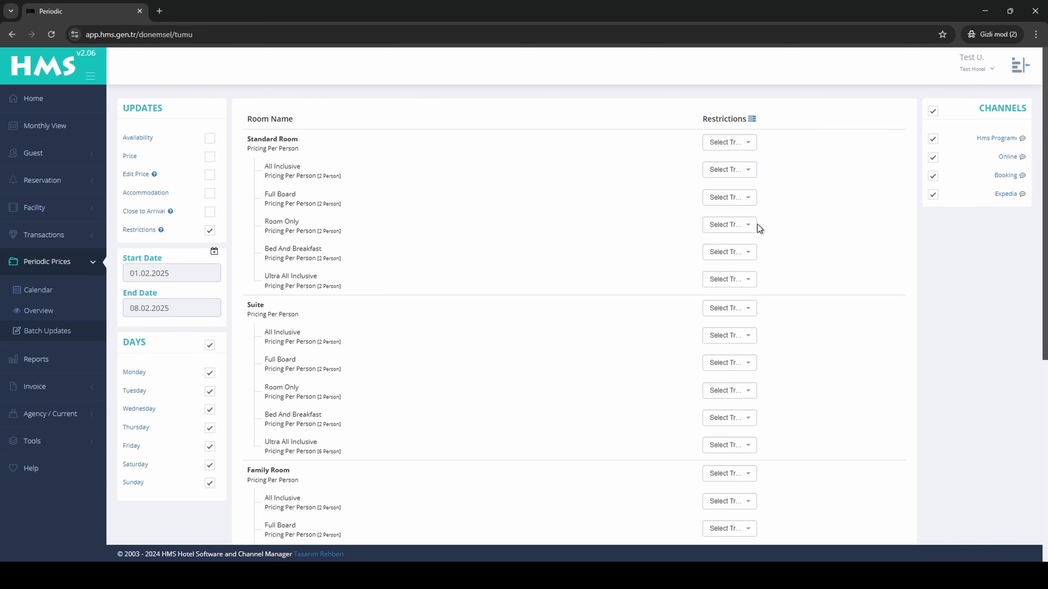
click(738, 226)
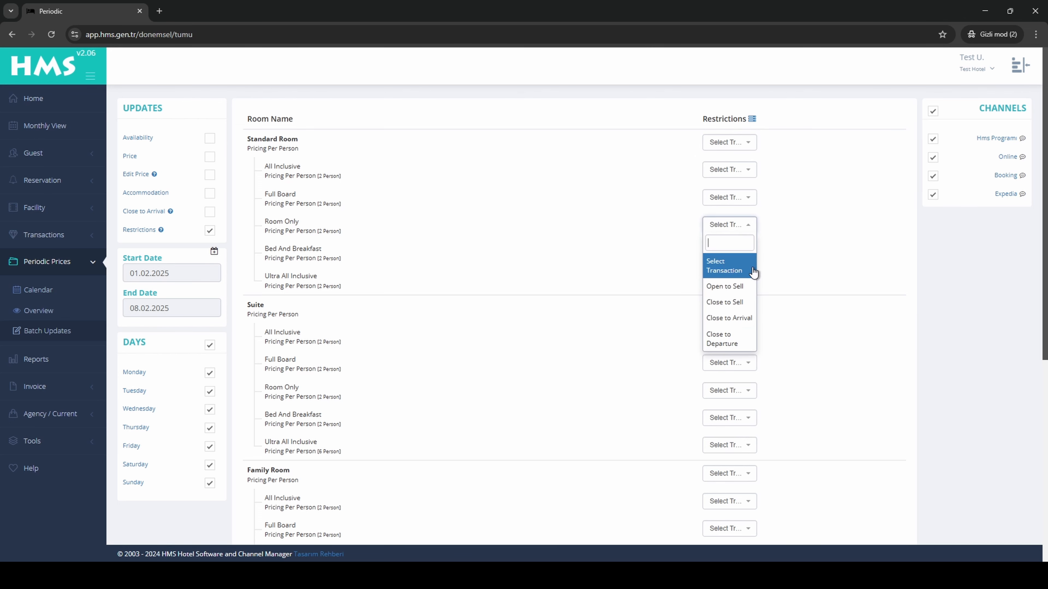
click(748, 304)
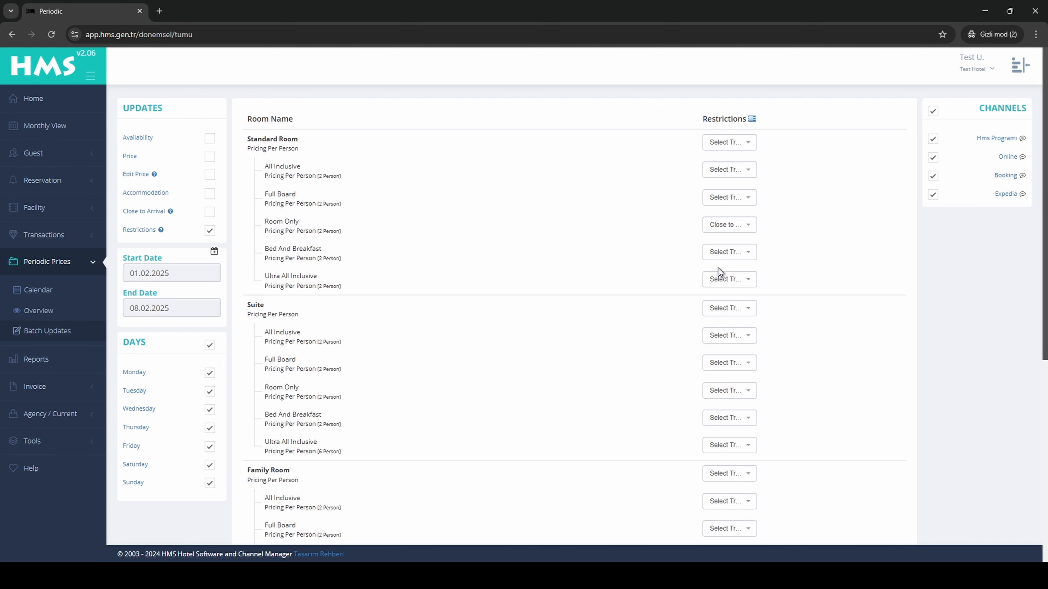
Set the restriction for the whole Family Room type to Close to Sell.
scroll(718, 268, down, 1)
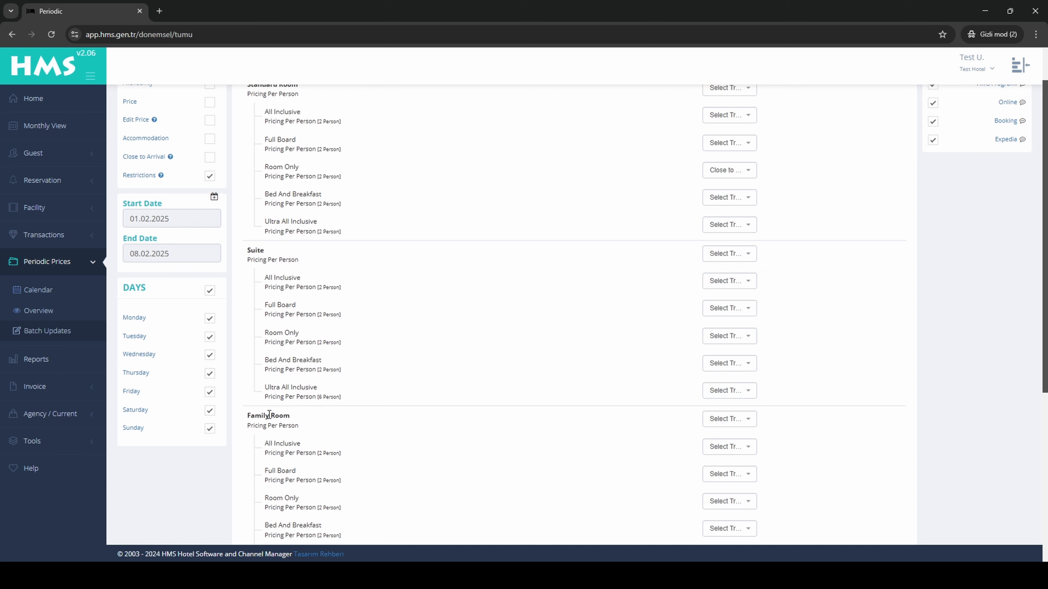
click(749, 420)
click(738, 495)
Set the update period to start on 10.02.2025 and end on 11.02.2025.
click(149, 219)
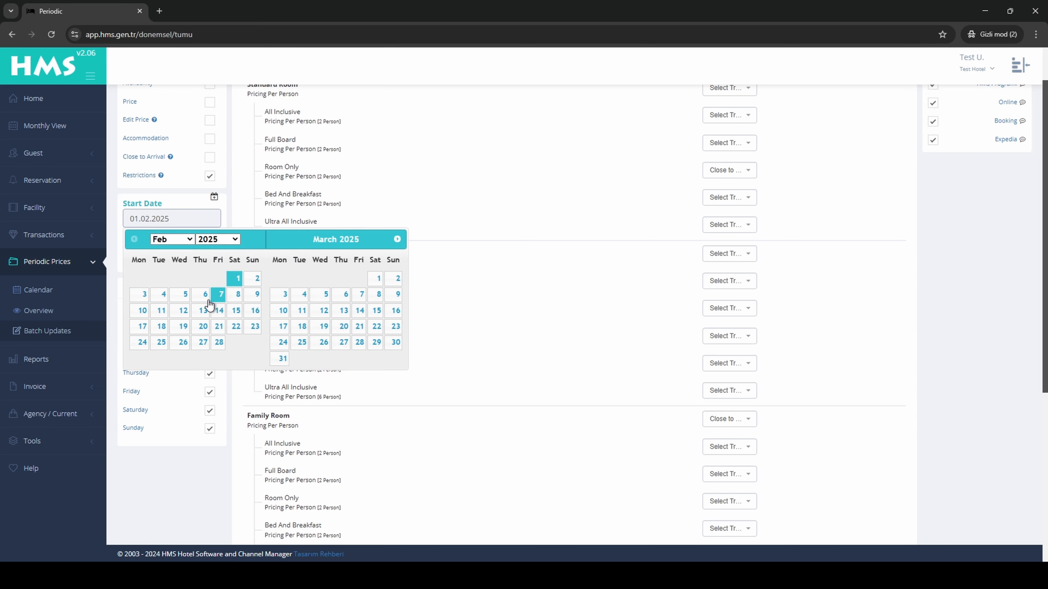
click(141, 312)
click(161, 345)
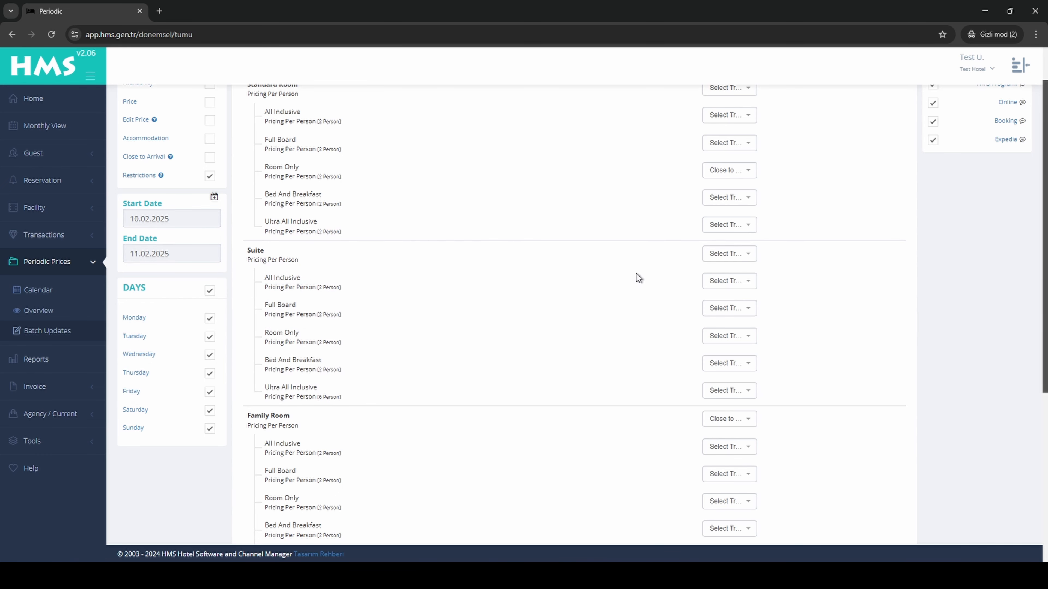
Set the Suite room type's restriction to Close to Arrival, and change it to Close to Departure.
click(728, 256)
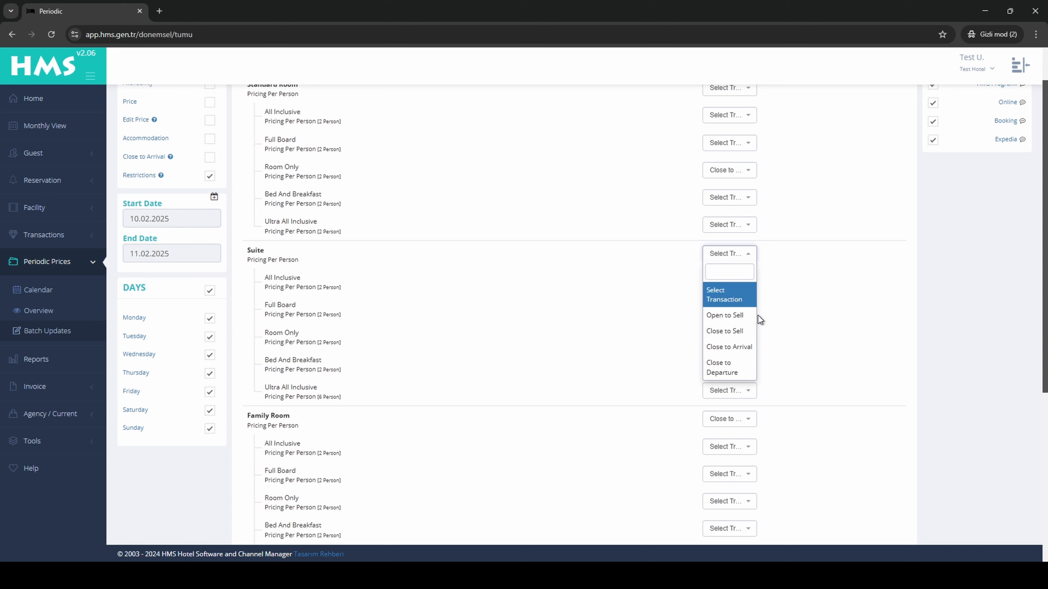
click(750, 348)
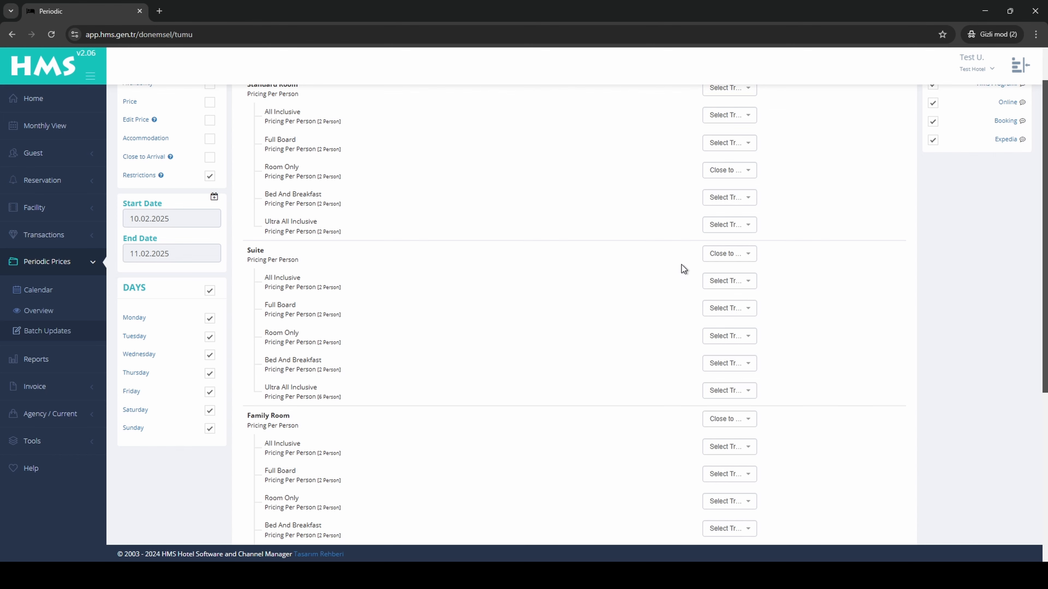
click(726, 254)
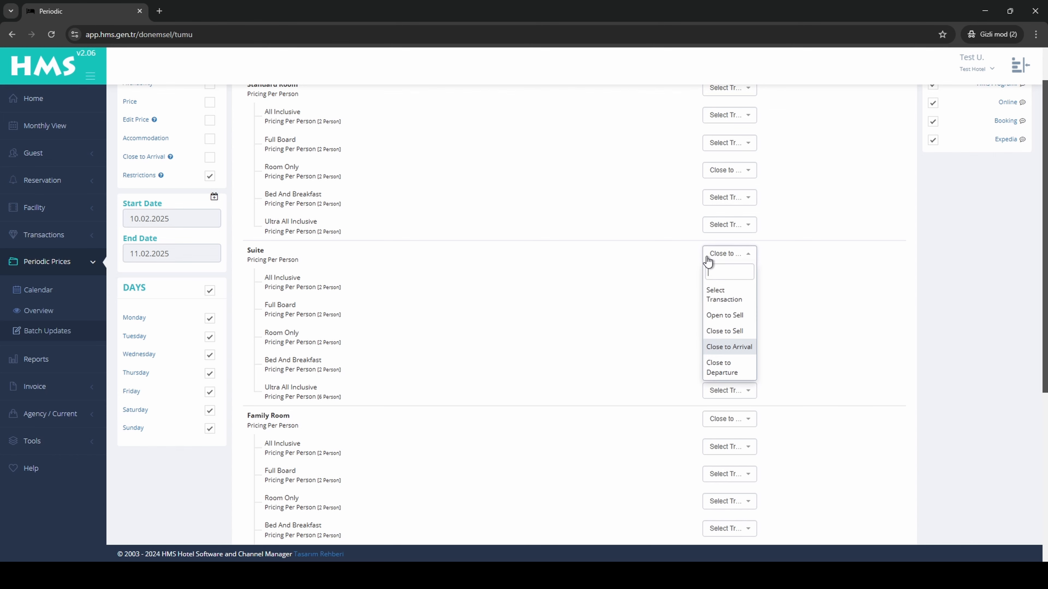
click(749, 373)
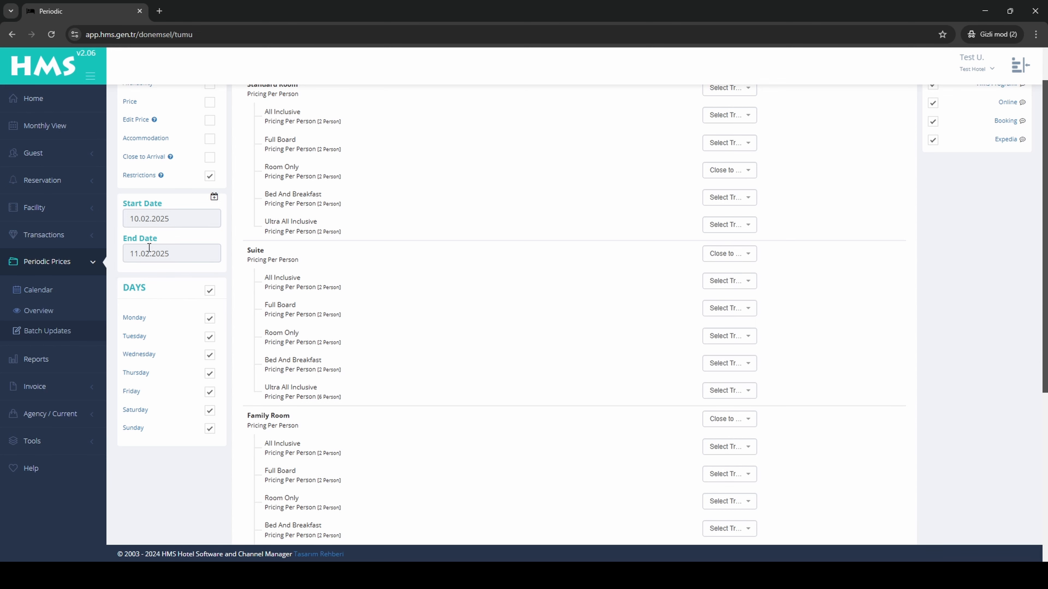